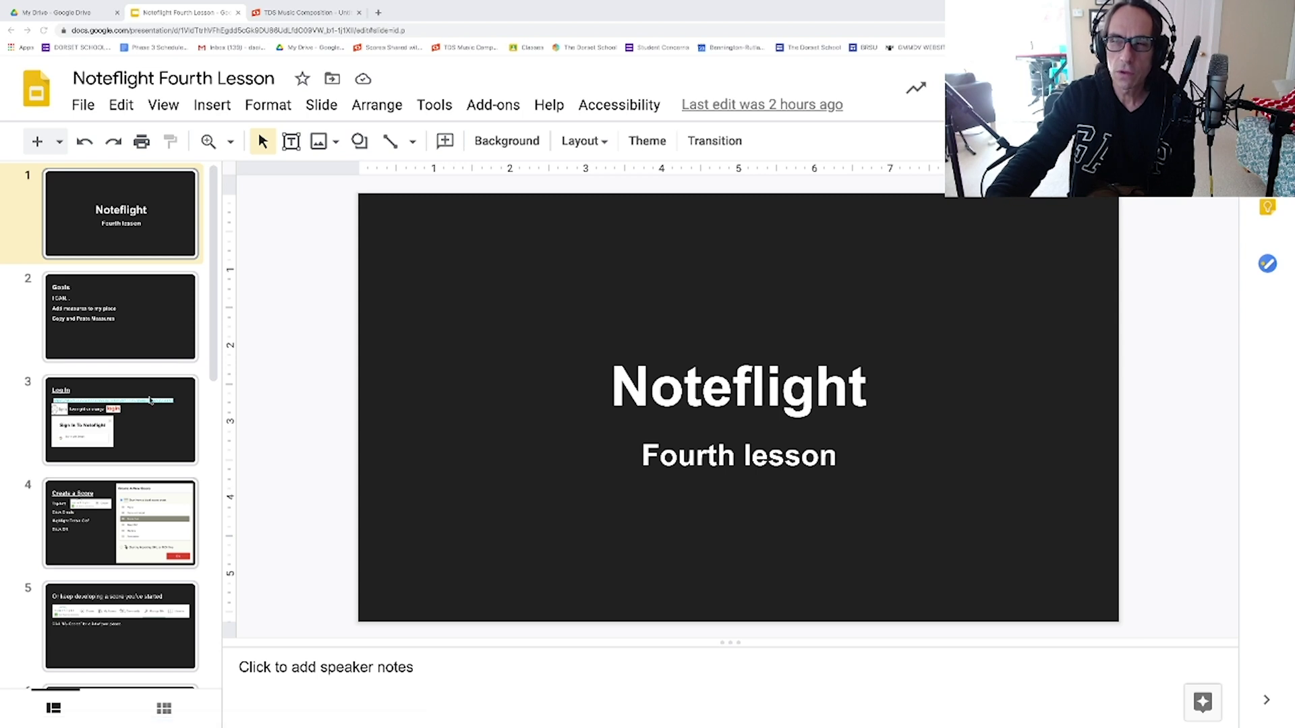
# Present slides 2–5: Goals, Log In, Create a Score, and continuing a started score
pyautogui.click(78, 338)
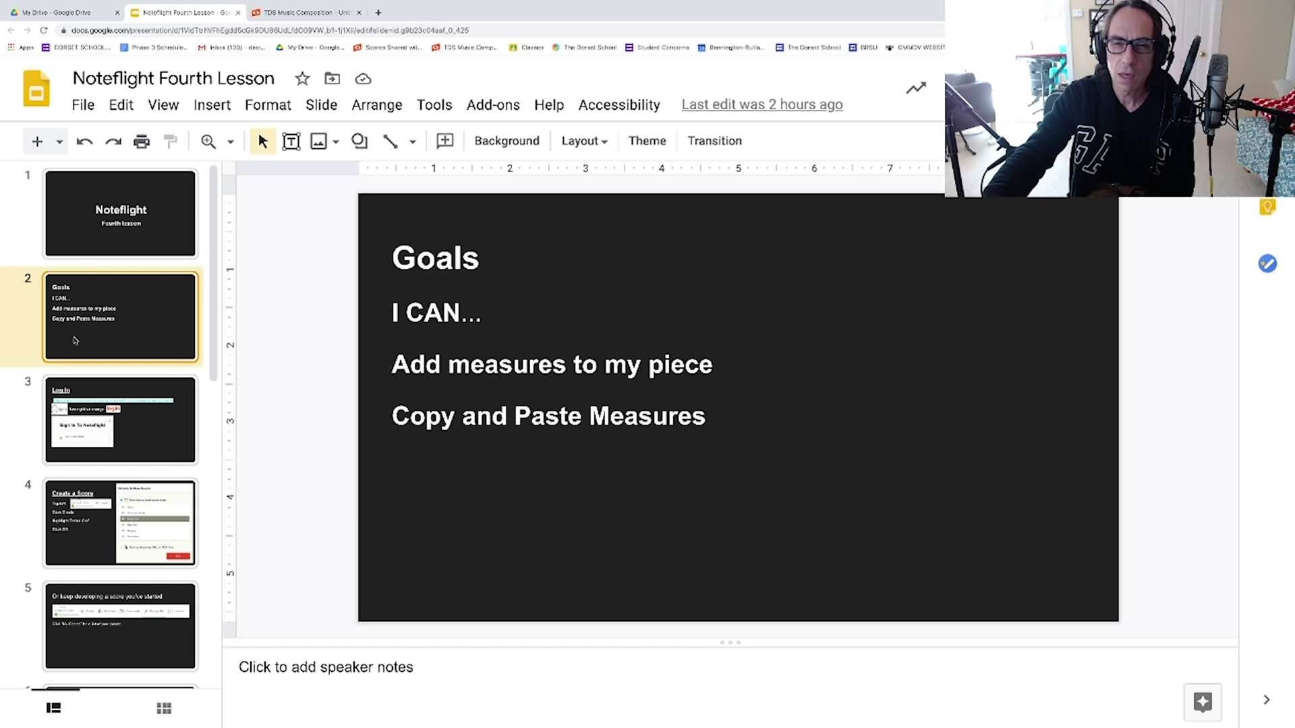
pyautogui.click(121, 419)
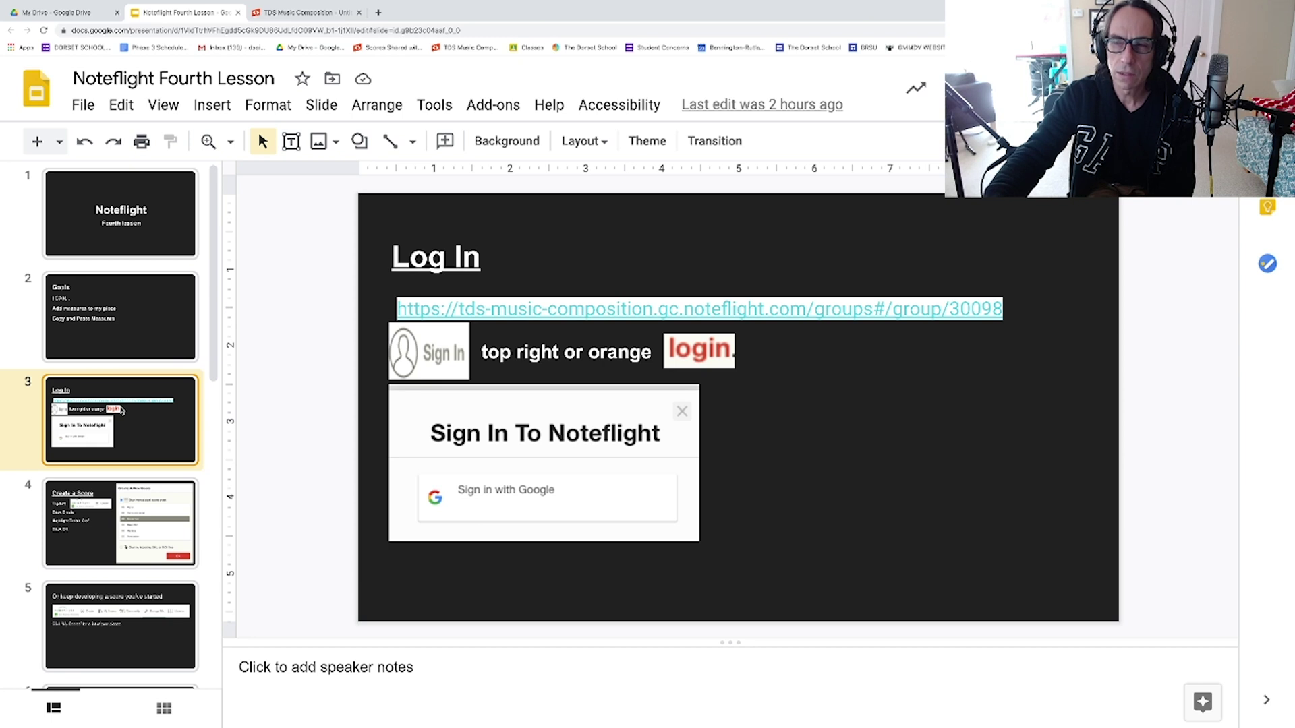
pyautogui.click(123, 495)
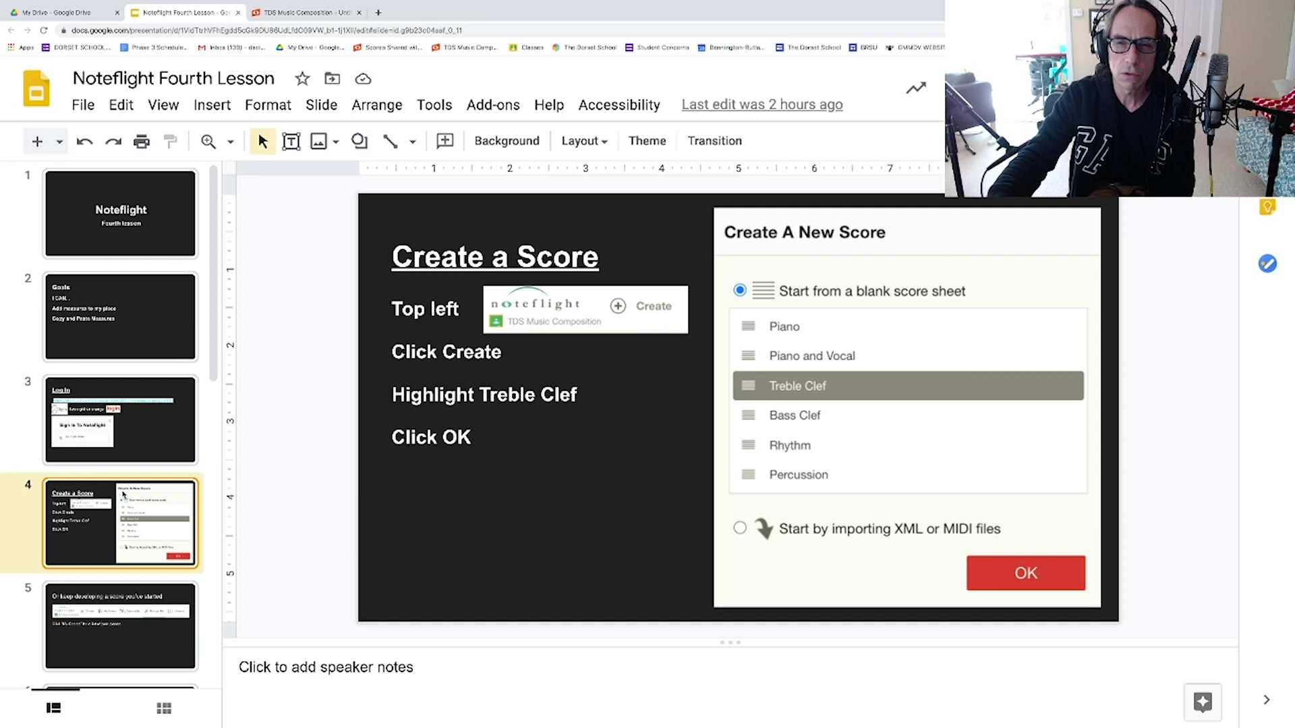
pyautogui.click(112, 620)
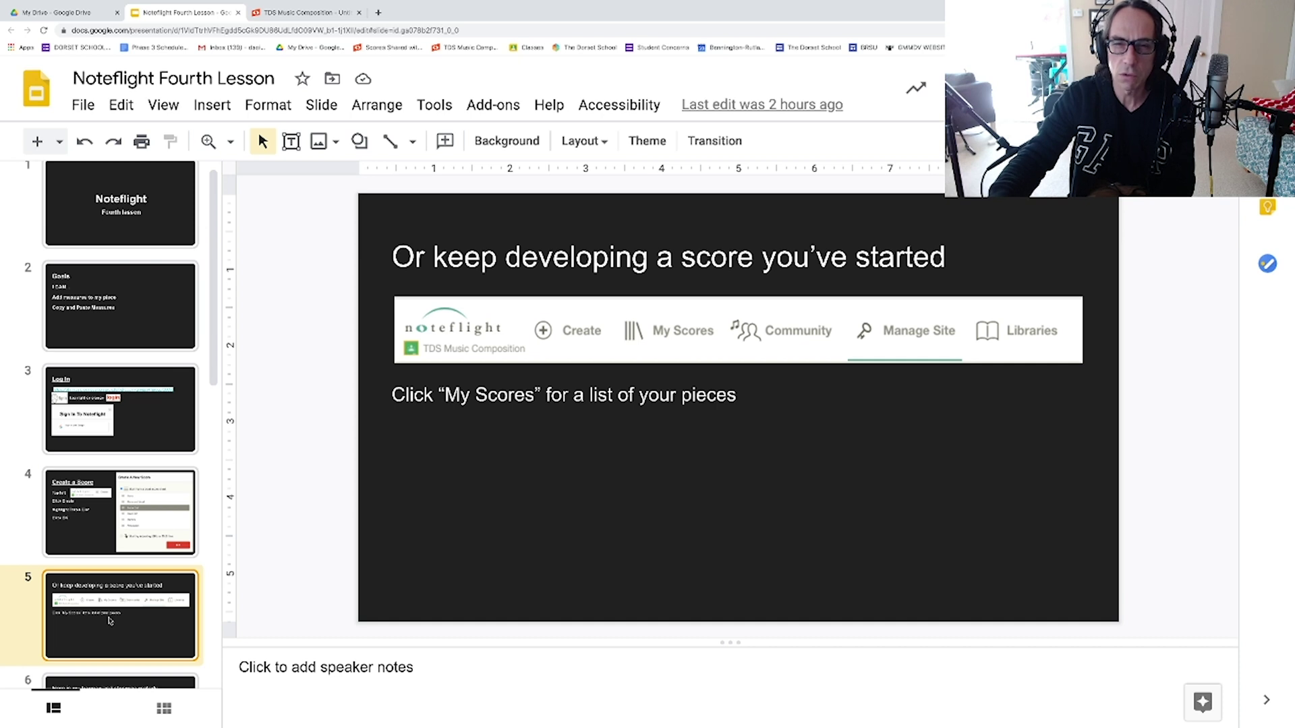
# Step through slides 6–10 on selecting, adding and pasting measures, then switch to the bass/drums score
pyautogui.press('Down')
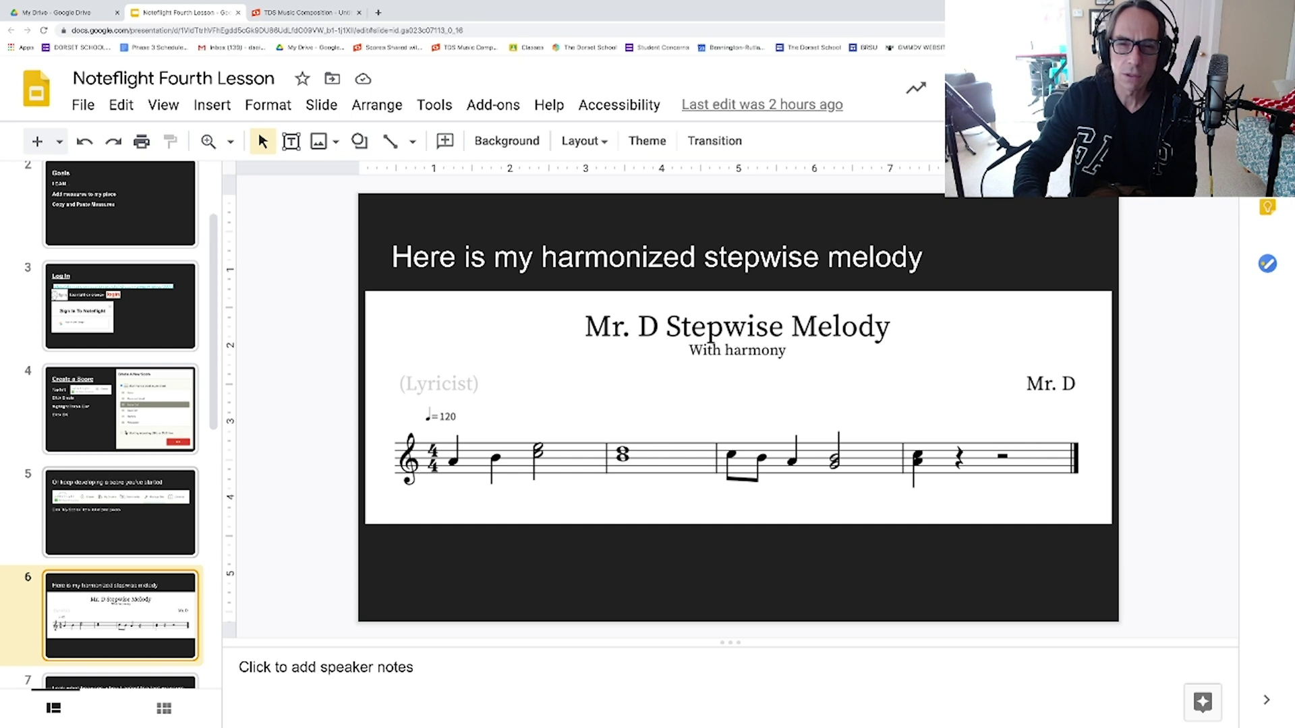
pyautogui.press('Down')
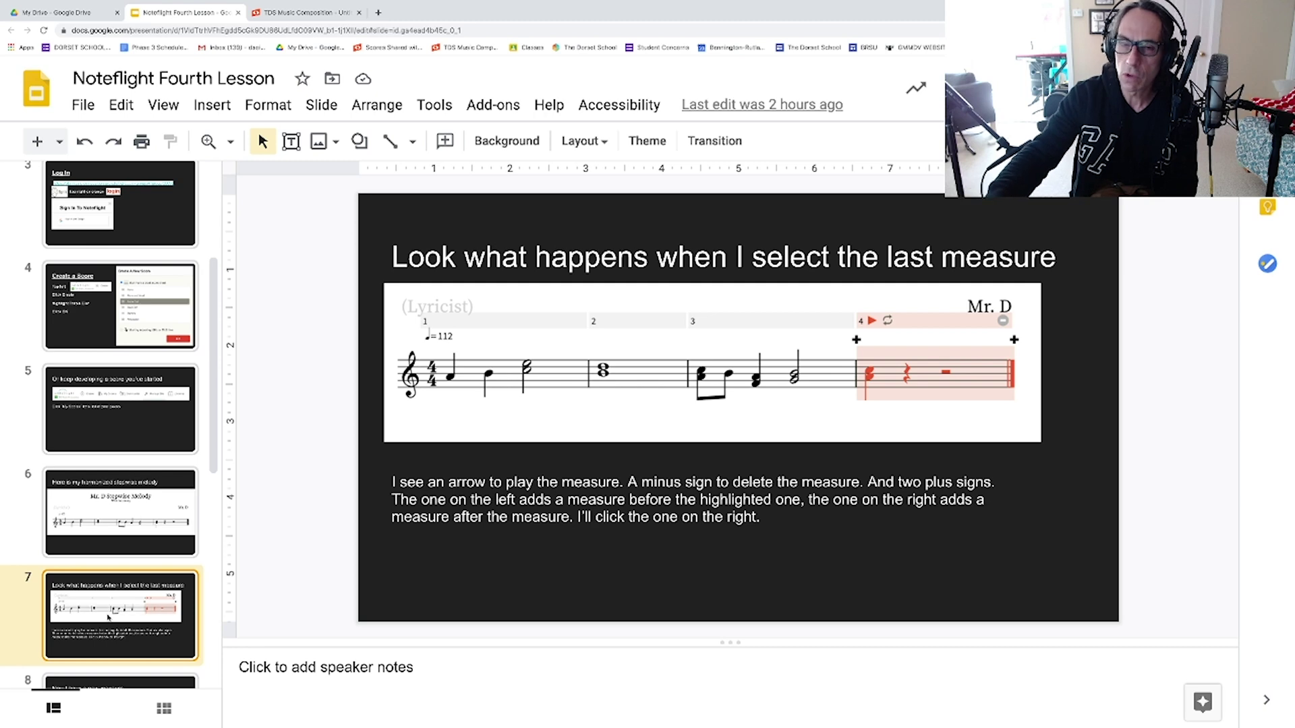
pyautogui.press('Down')
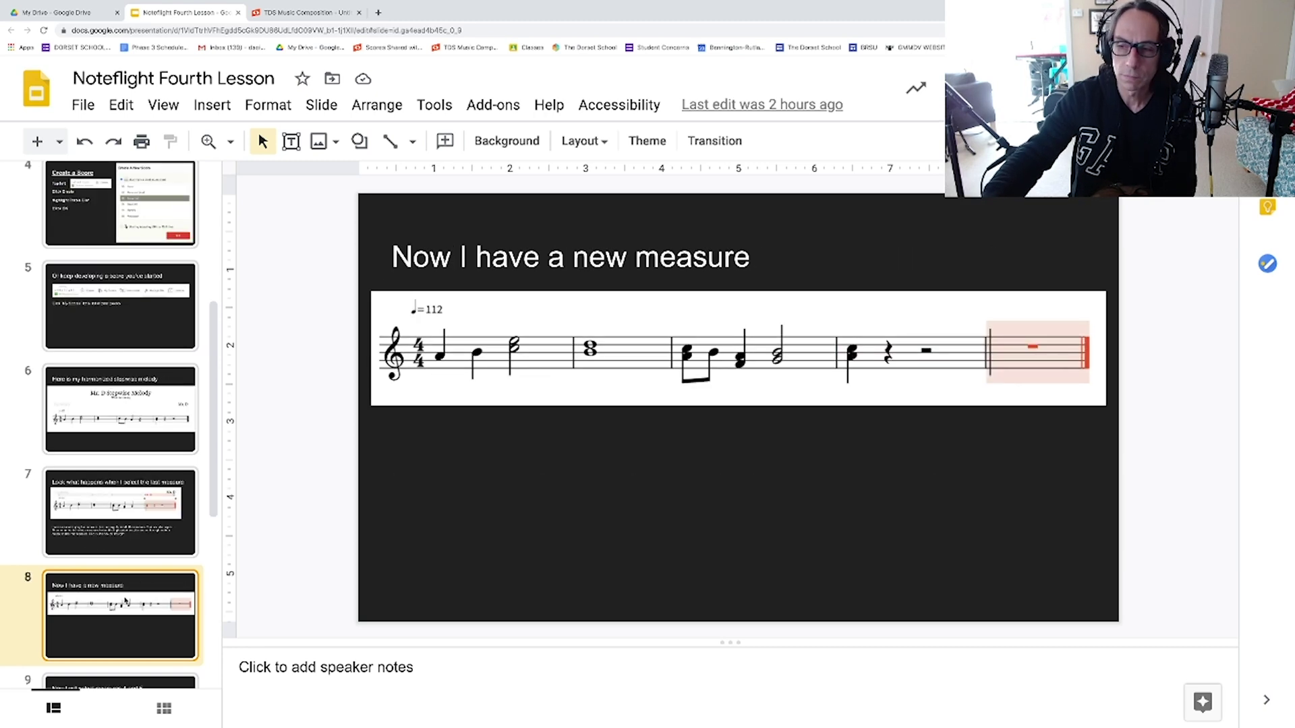
pyautogui.press('Down')
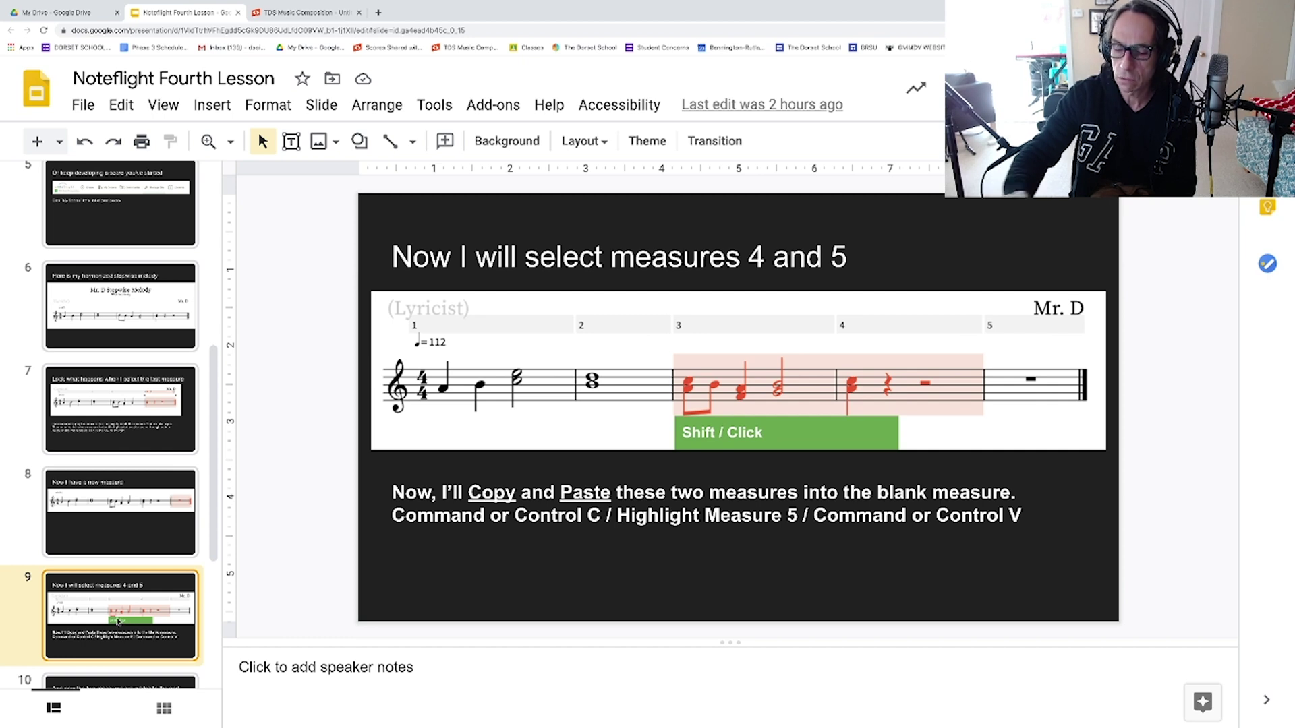
pyautogui.press('Down')
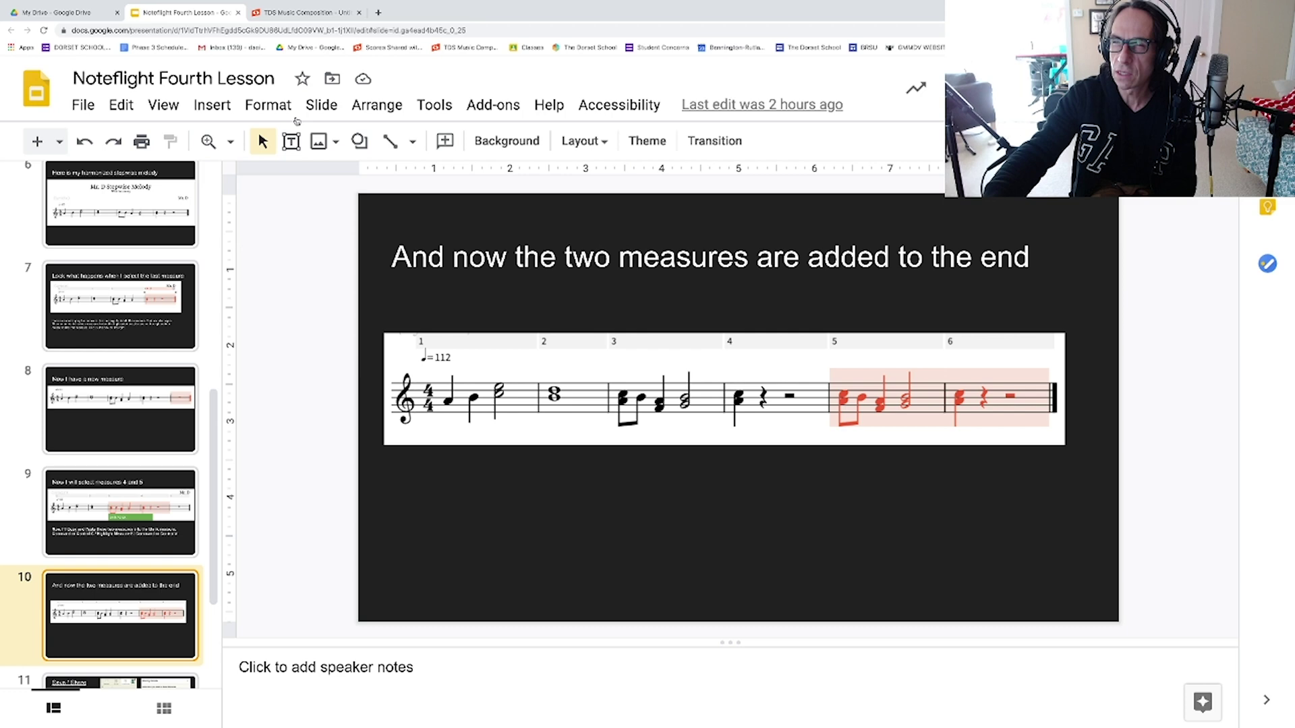
pyautogui.click(307, 12)
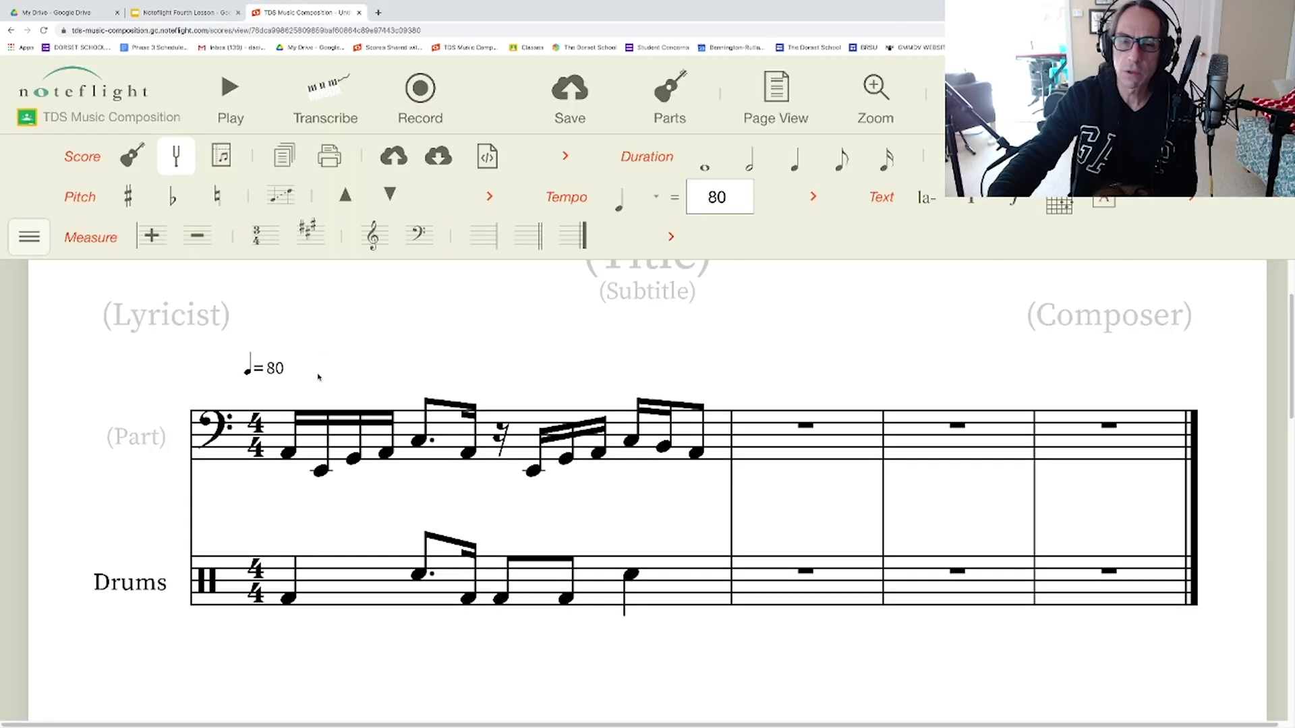
# Play the bass and drums score briefly, then select measure 1 in both staves
pyautogui.click(227, 89)
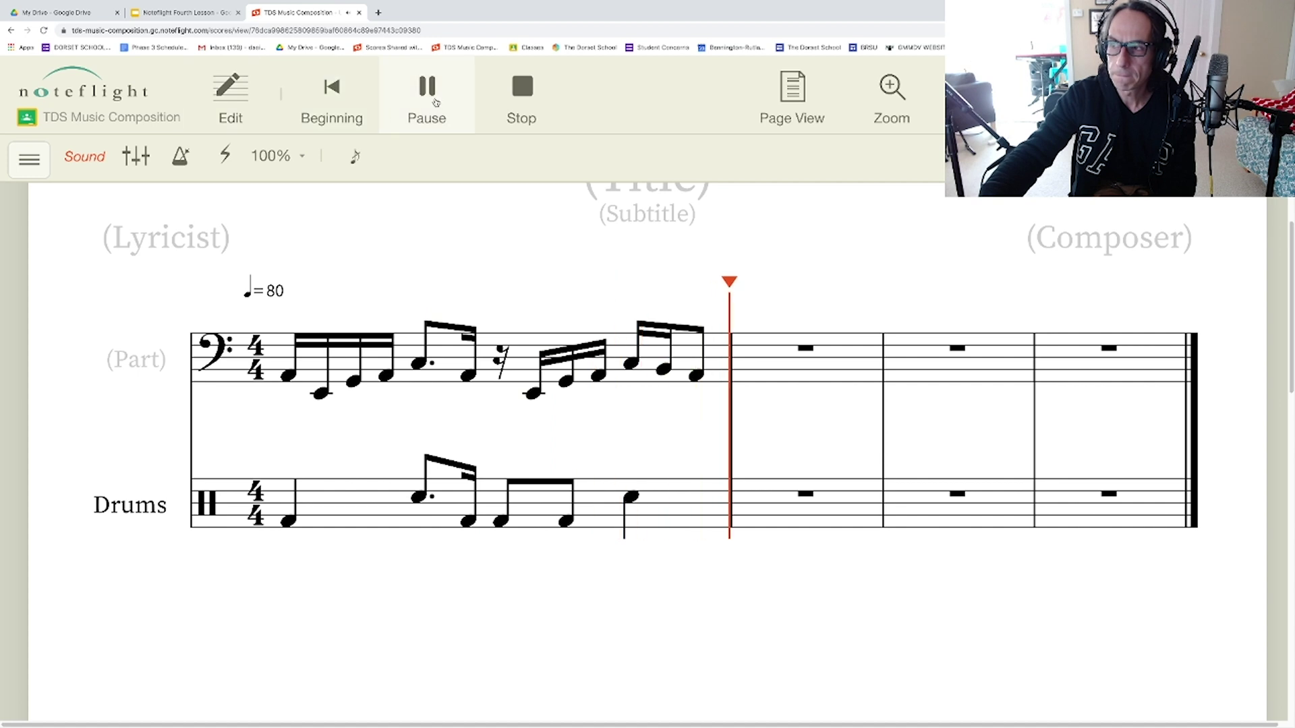
pyautogui.click(426, 91)
pyautogui.click(410, 431)
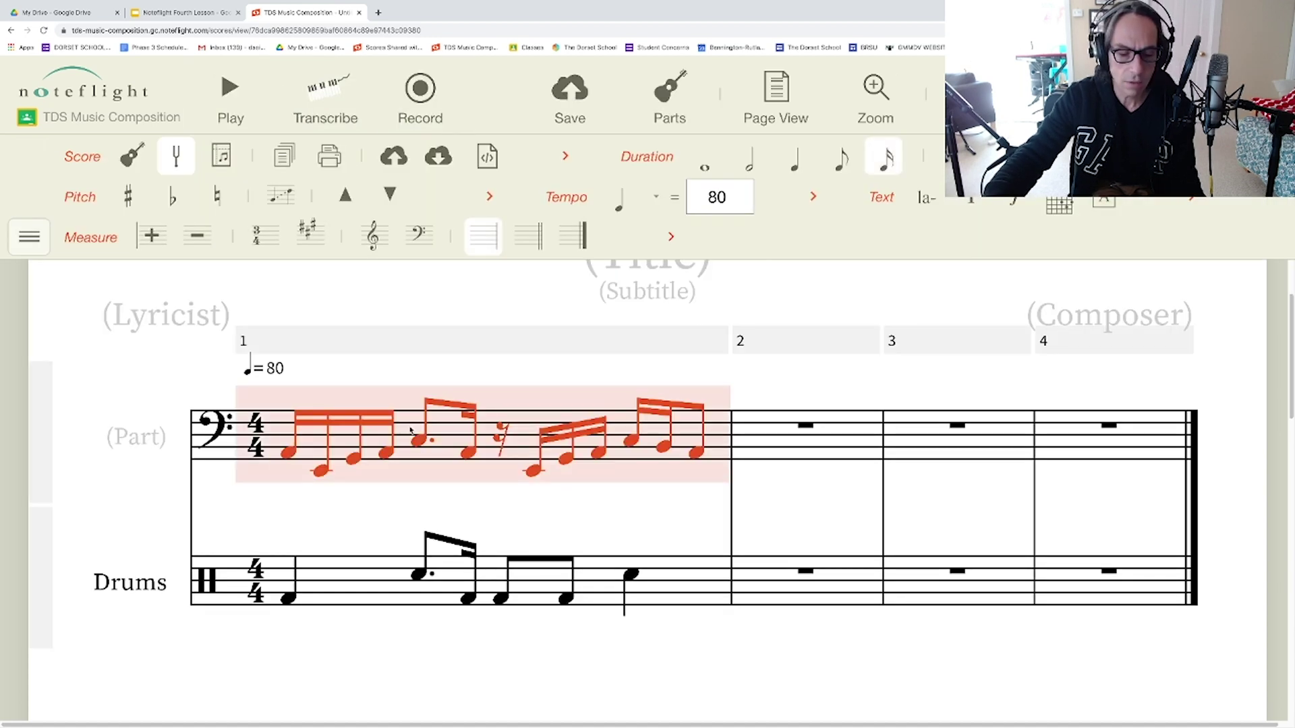
pyautogui.keyDown('shift'); pyautogui.click(358, 588); pyautogui.keyUp('shift')
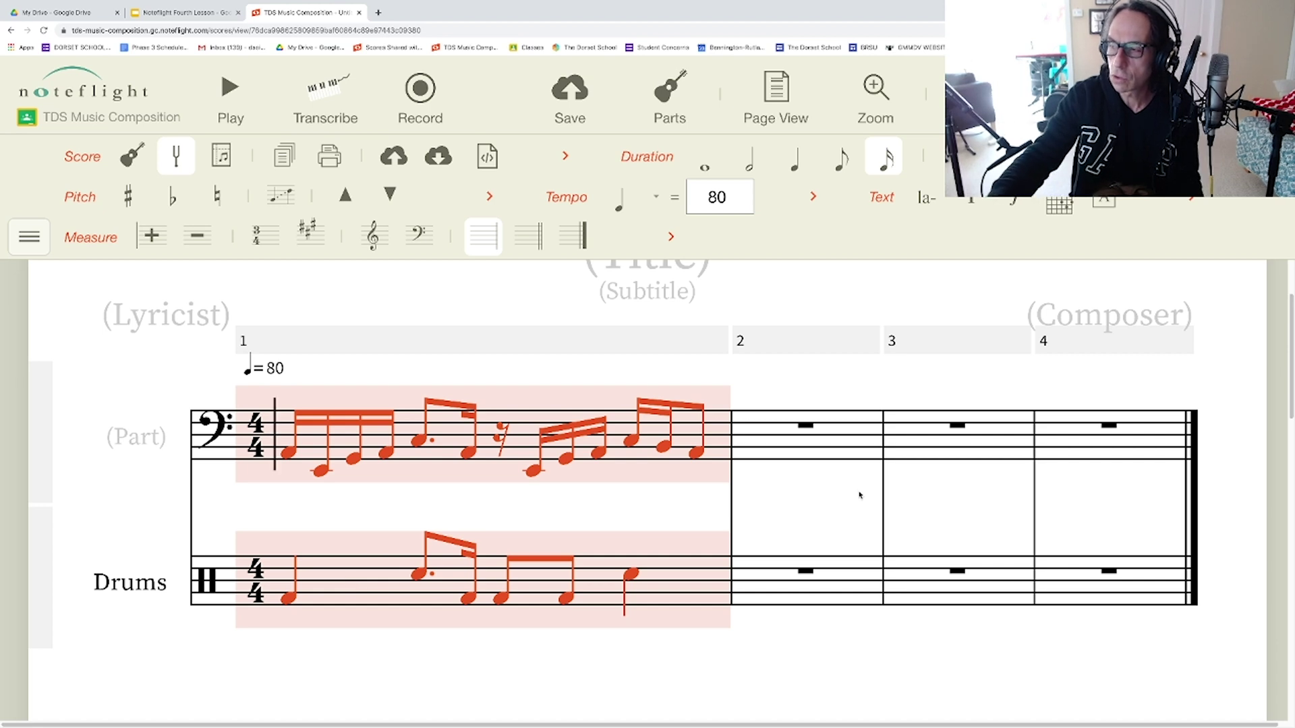
# Paste measure 1's pattern into measures 2 and 3 of the bass and drum staves
pyautogui.click(765, 457)
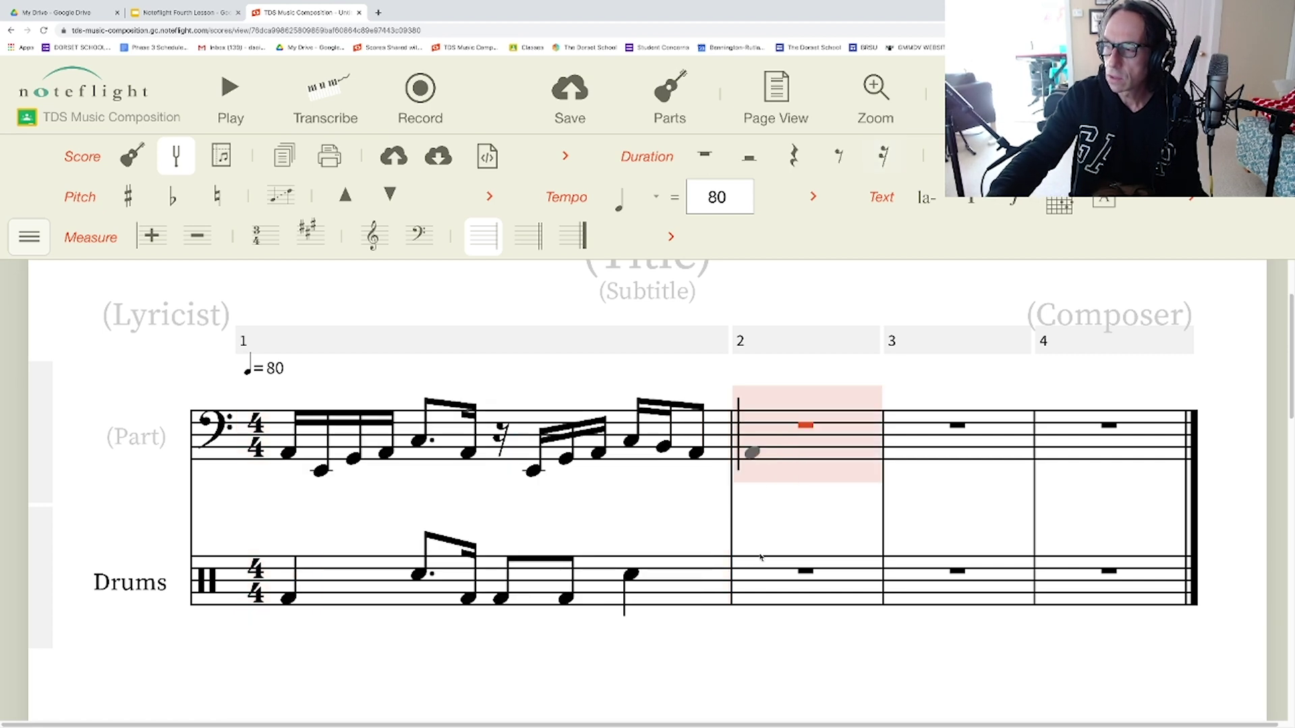
pyautogui.keyDown('shift'); pyautogui.click(756, 589); pyautogui.keyUp('shift')
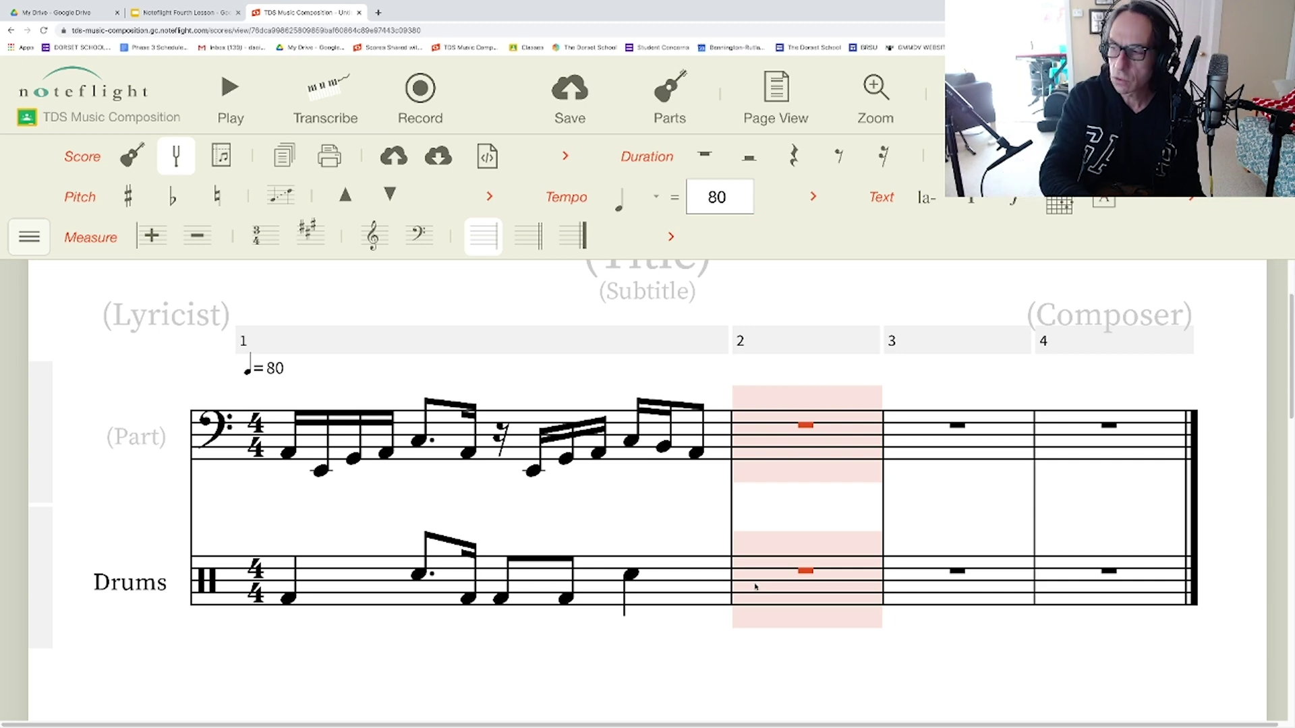
pyautogui.hotkey('ctrl', 'v')
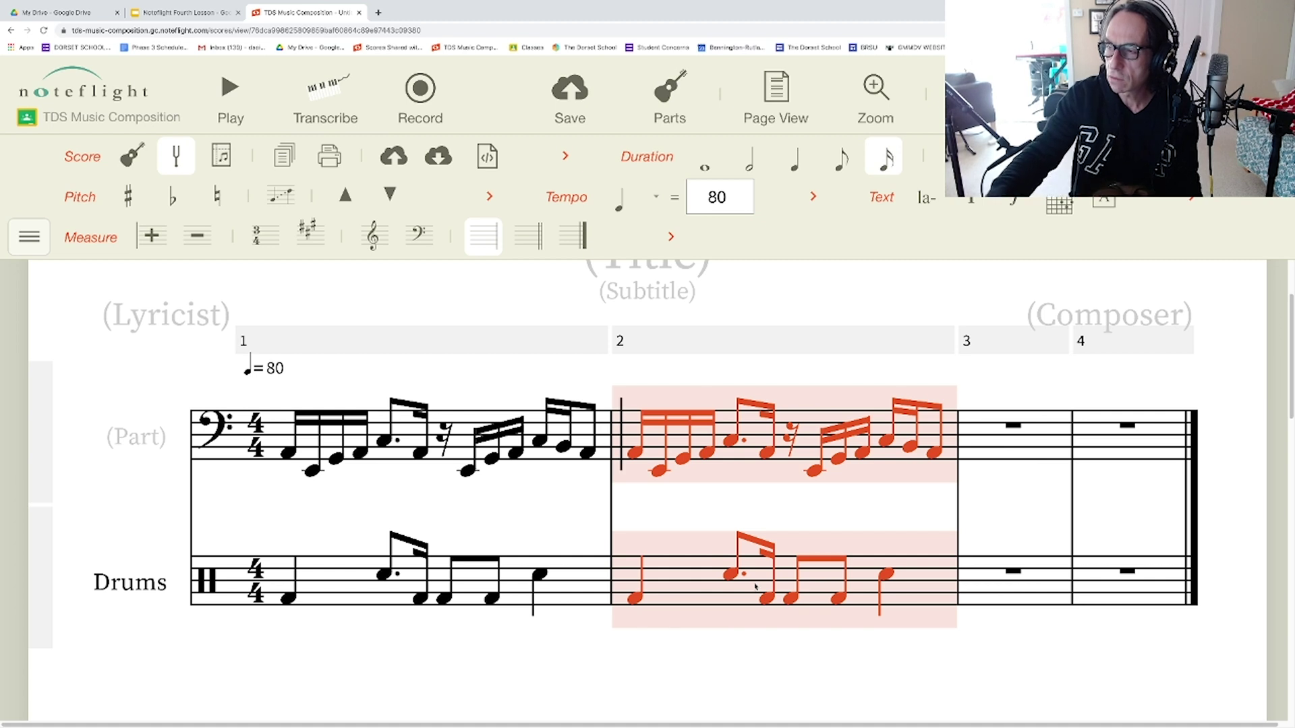
pyautogui.click(998, 461)
pyautogui.keyDown('shift'); pyautogui.click(976, 578); pyautogui.keyUp('shift')
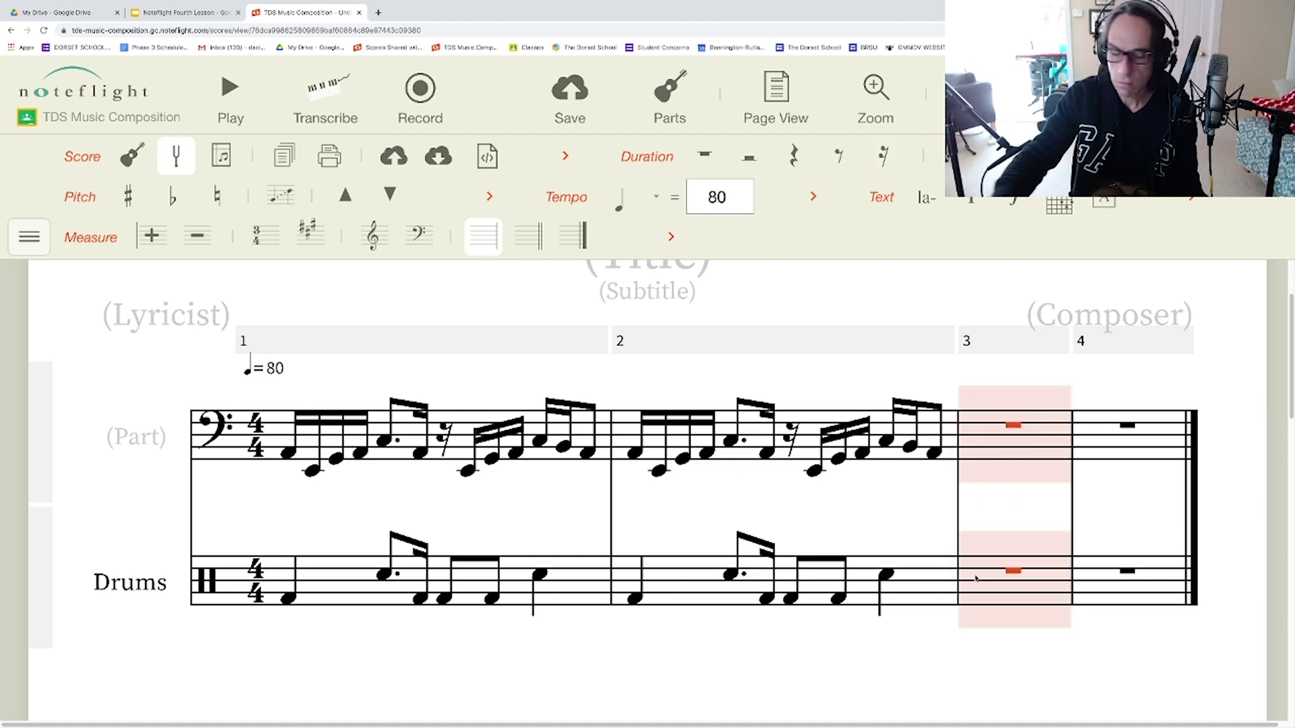
pyautogui.hotkey('ctrl', 'BackSpace')
pyautogui.hotkey('ctrl', 'v')
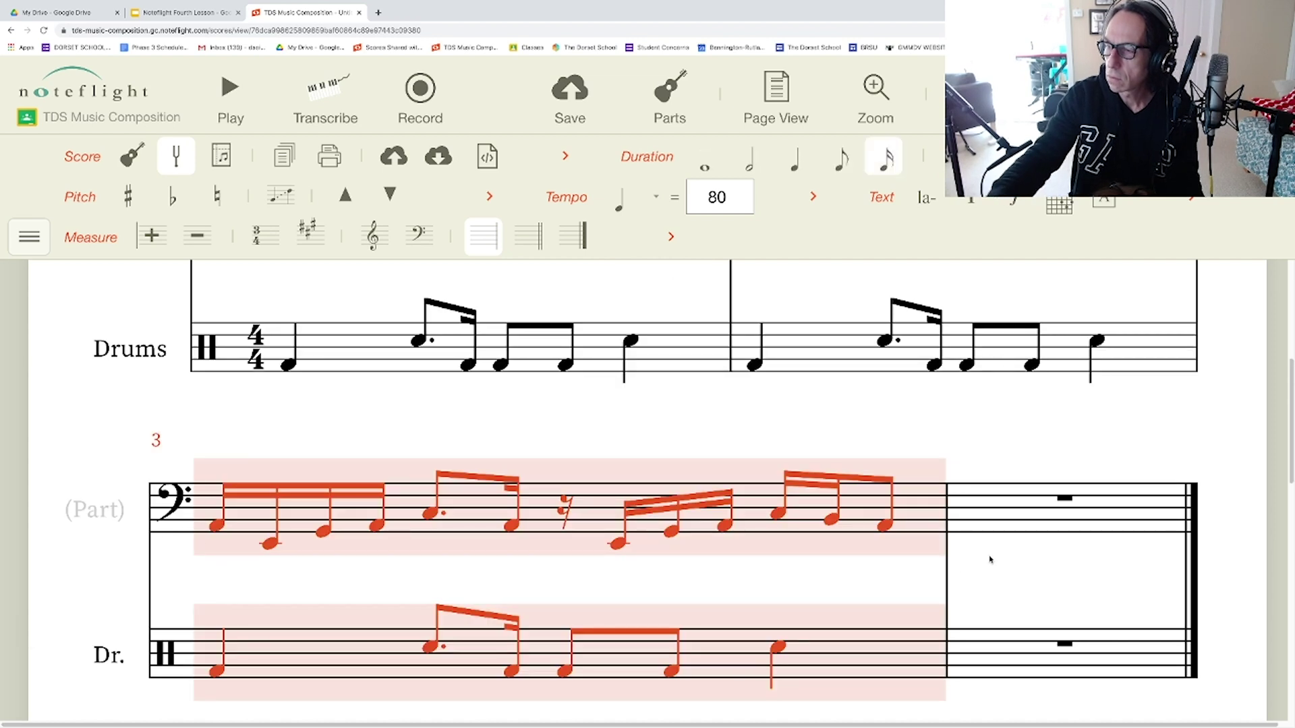
# Paste the pattern into measure 4 of both staves and clear the selection
pyautogui.click(987, 524)
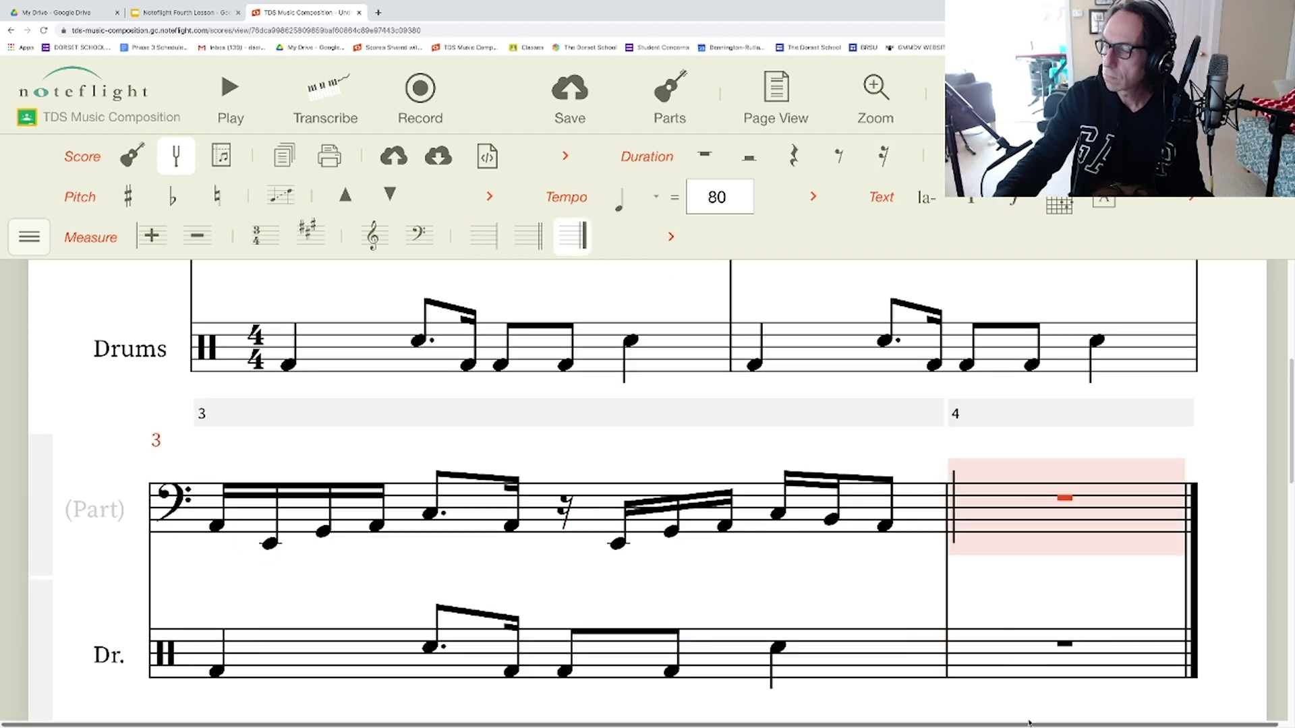
pyautogui.keyDown('shift'); pyautogui.click(1005, 667); pyautogui.keyUp('shift')
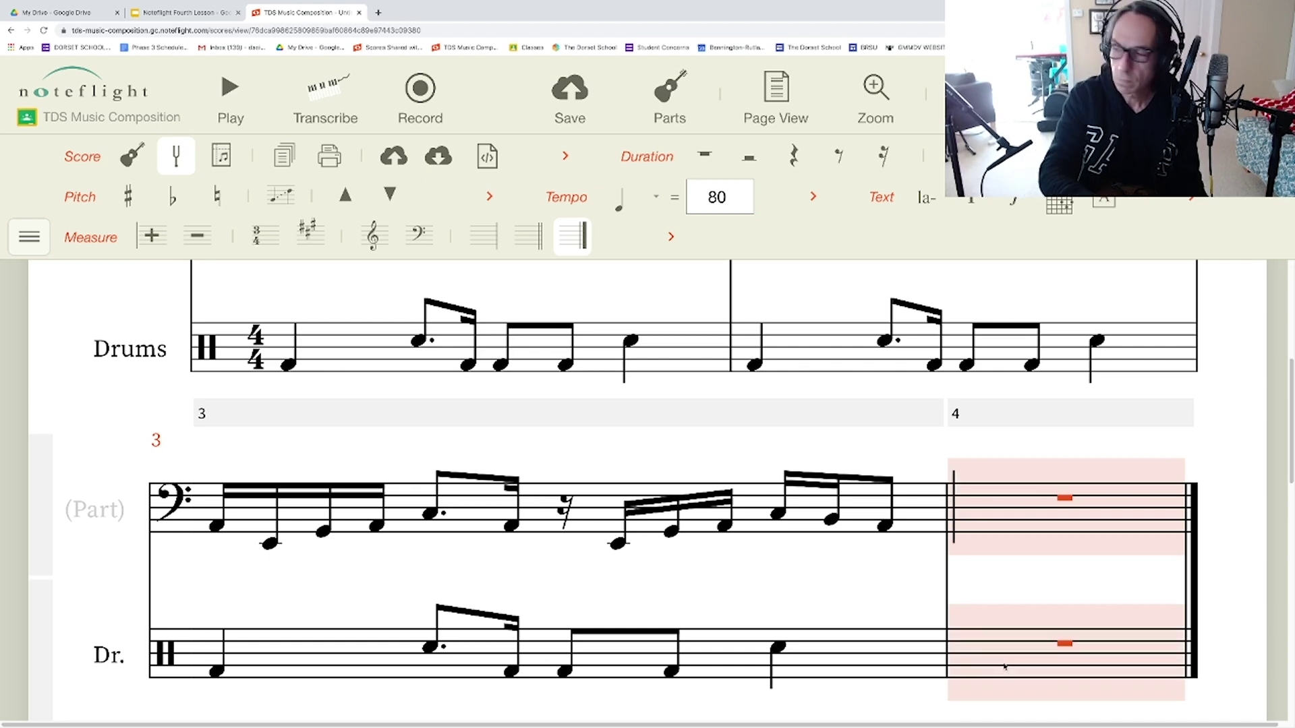
pyautogui.hotkey('ctrl', 'v')
pyautogui.press('Escape')
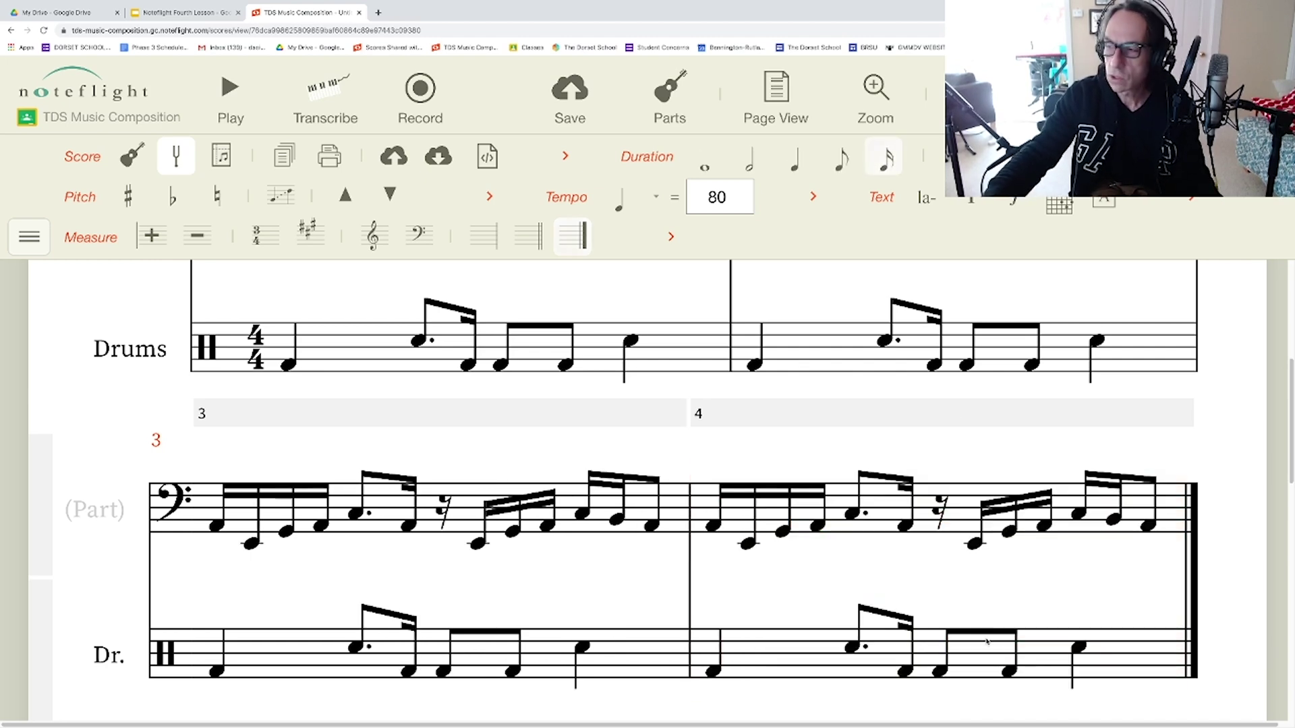
pyautogui.scroll(3, 721, 408)
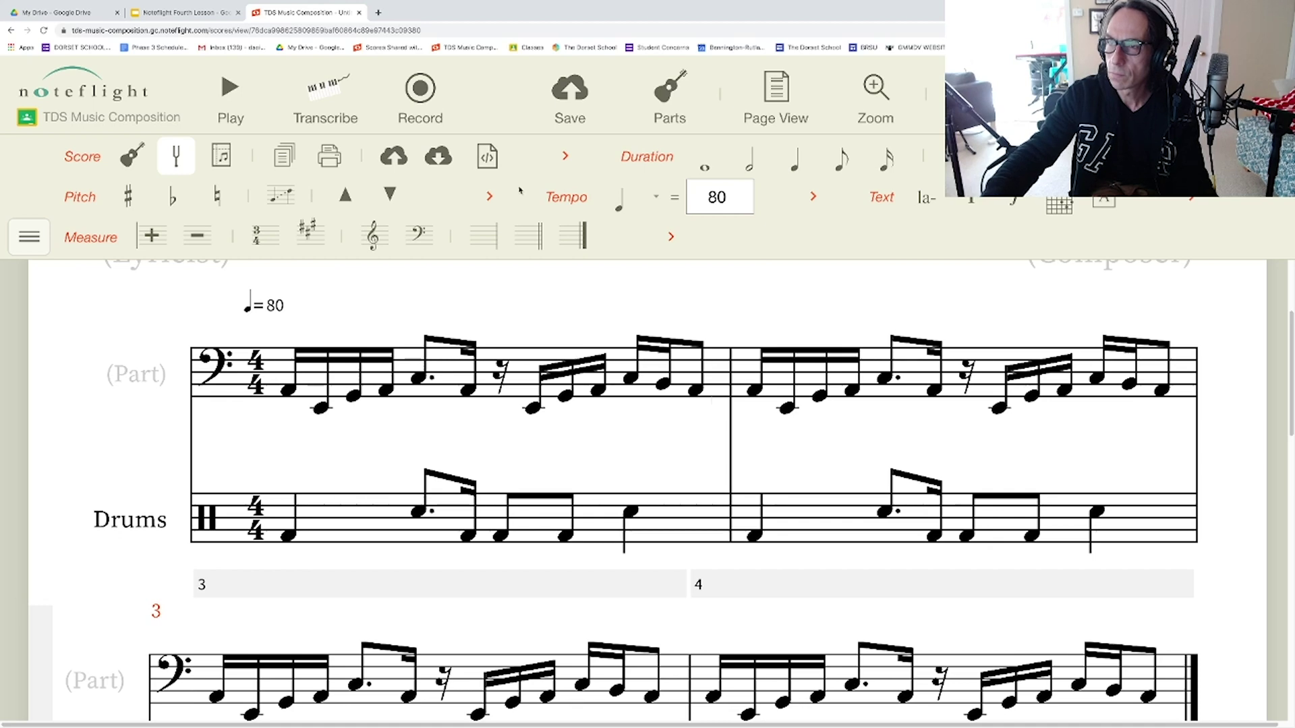
# Play the finished four-measure score through, then return to the lesson deck at slide 10
pyautogui.click(234, 96)
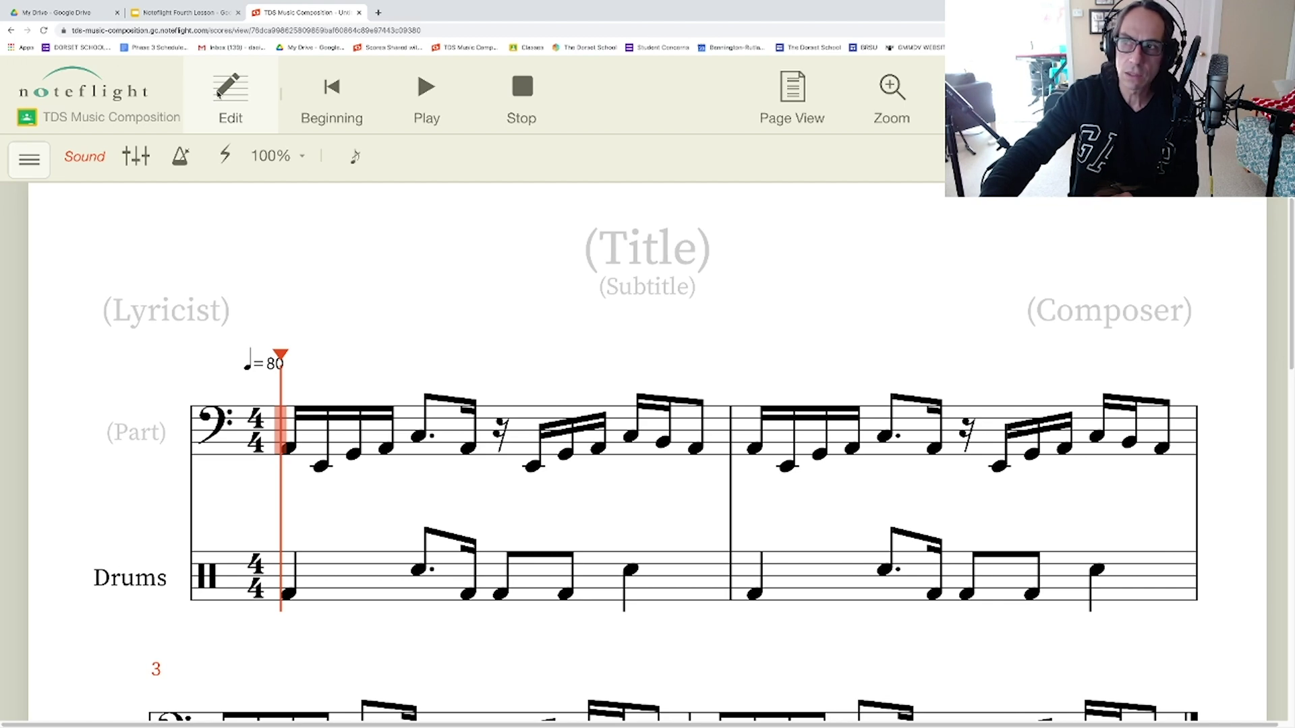
pyautogui.click(192, 13)
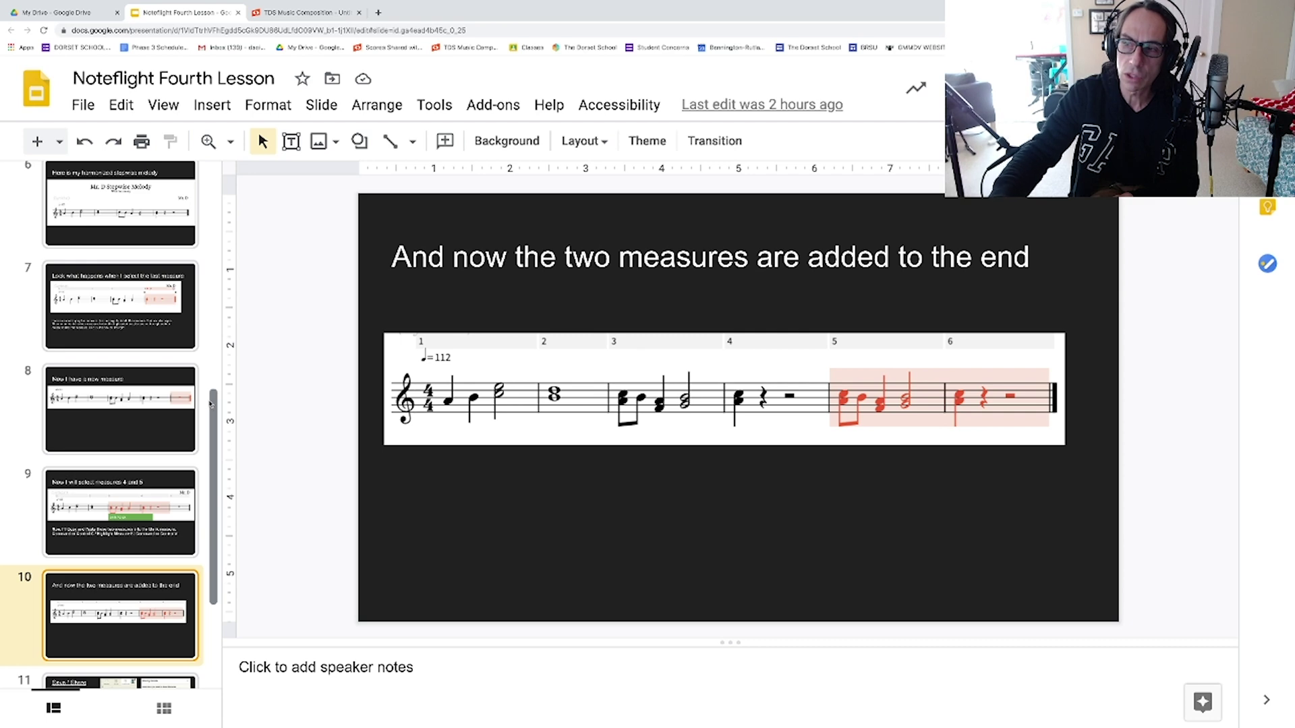
# Show slide 11 (Save / Share) and then the closing slide 12 about finishing the piece
pyautogui.scroll(-1, 213, 413)
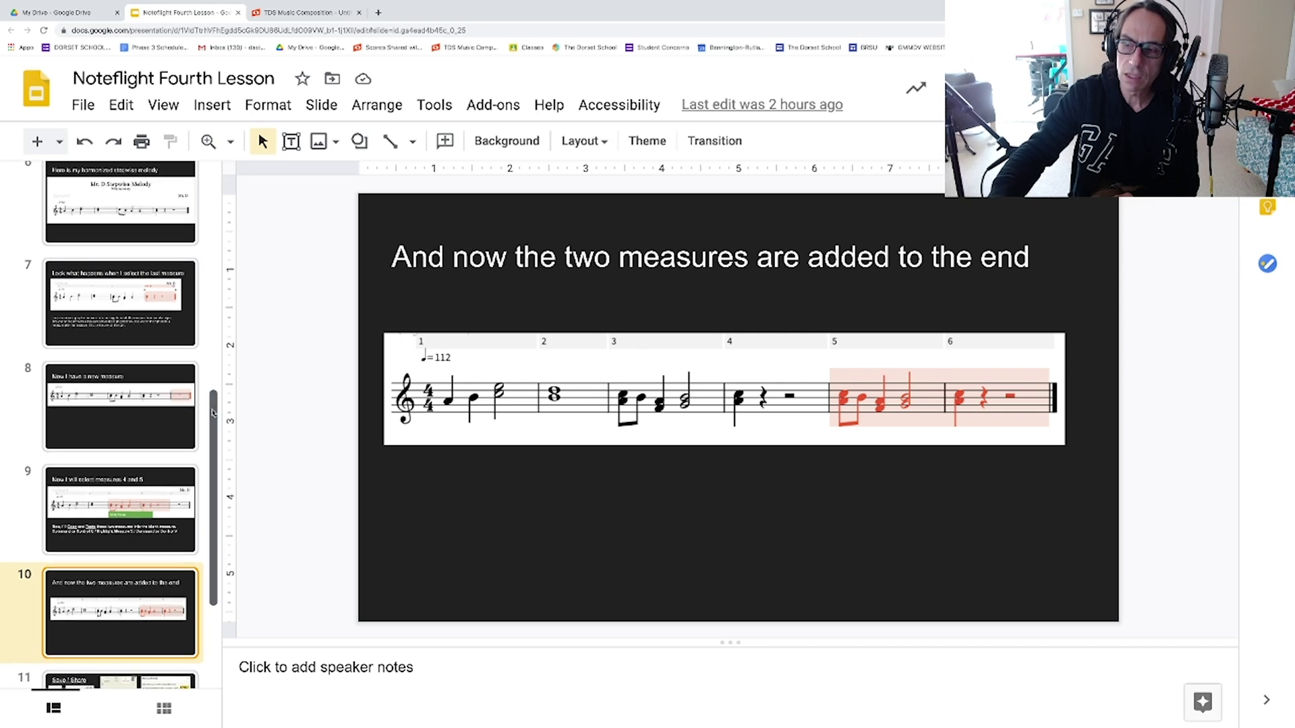
pyautogui.moveTo(213, 413); pyautogui.dragTo(214, 450)
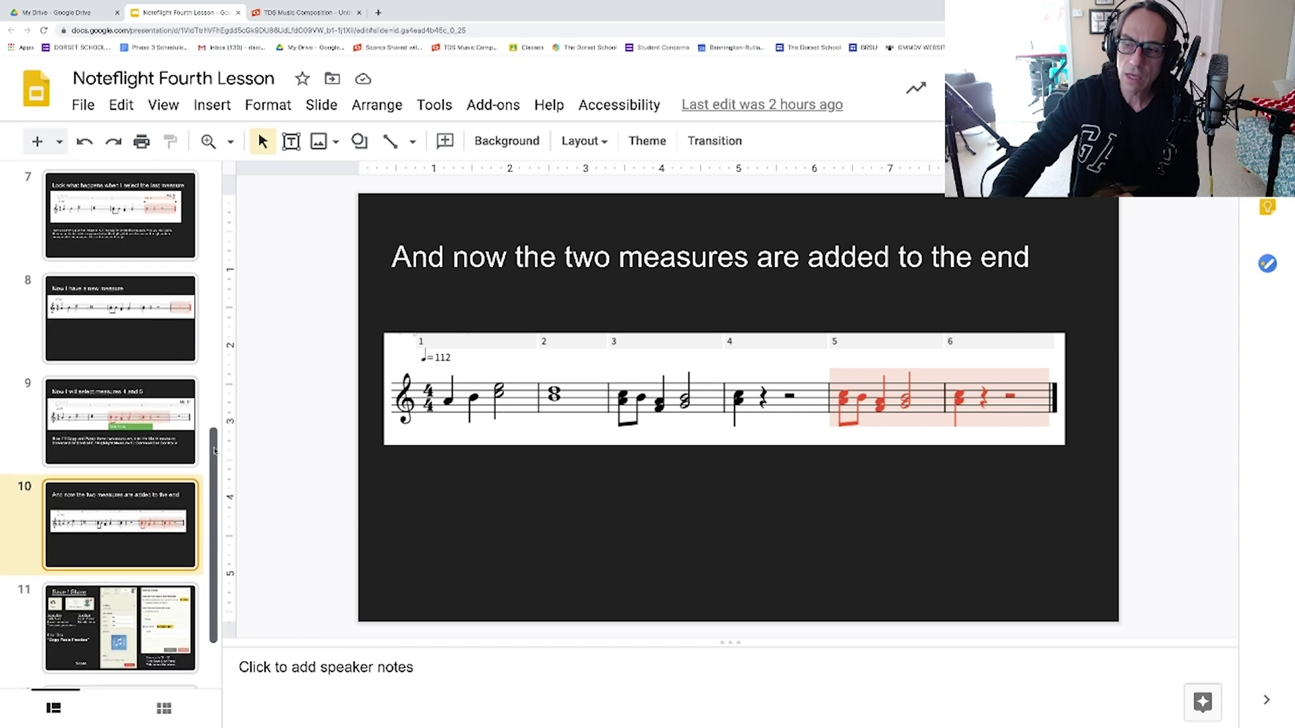
pyautogui.scroll(-3, 215, 450)
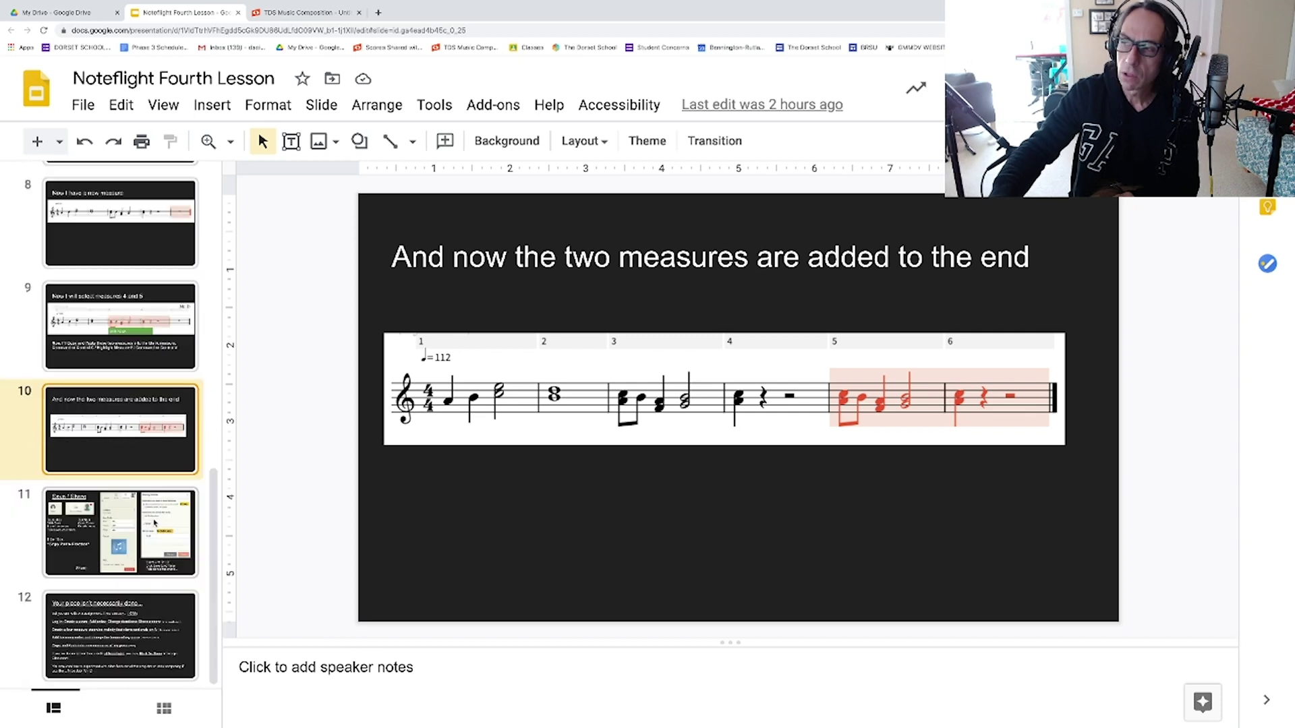
pyautogui.click(154, 522)
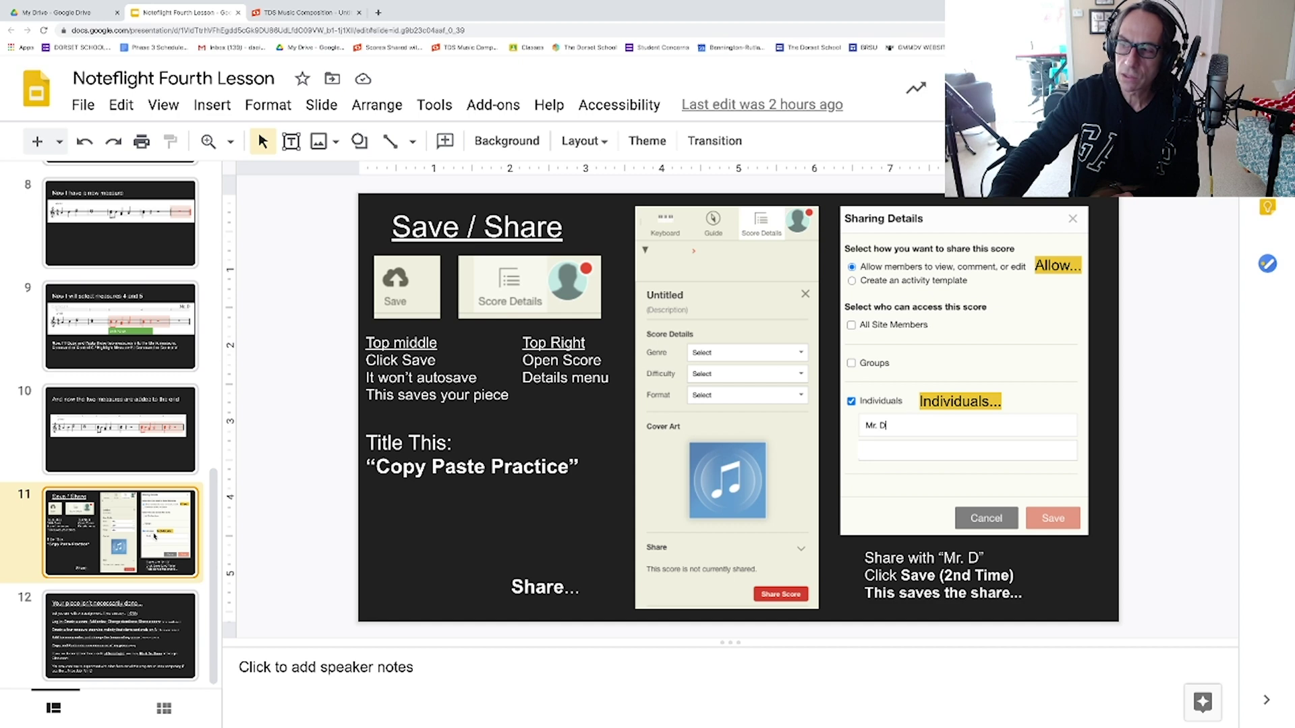
pyautogui.click(107, 614)
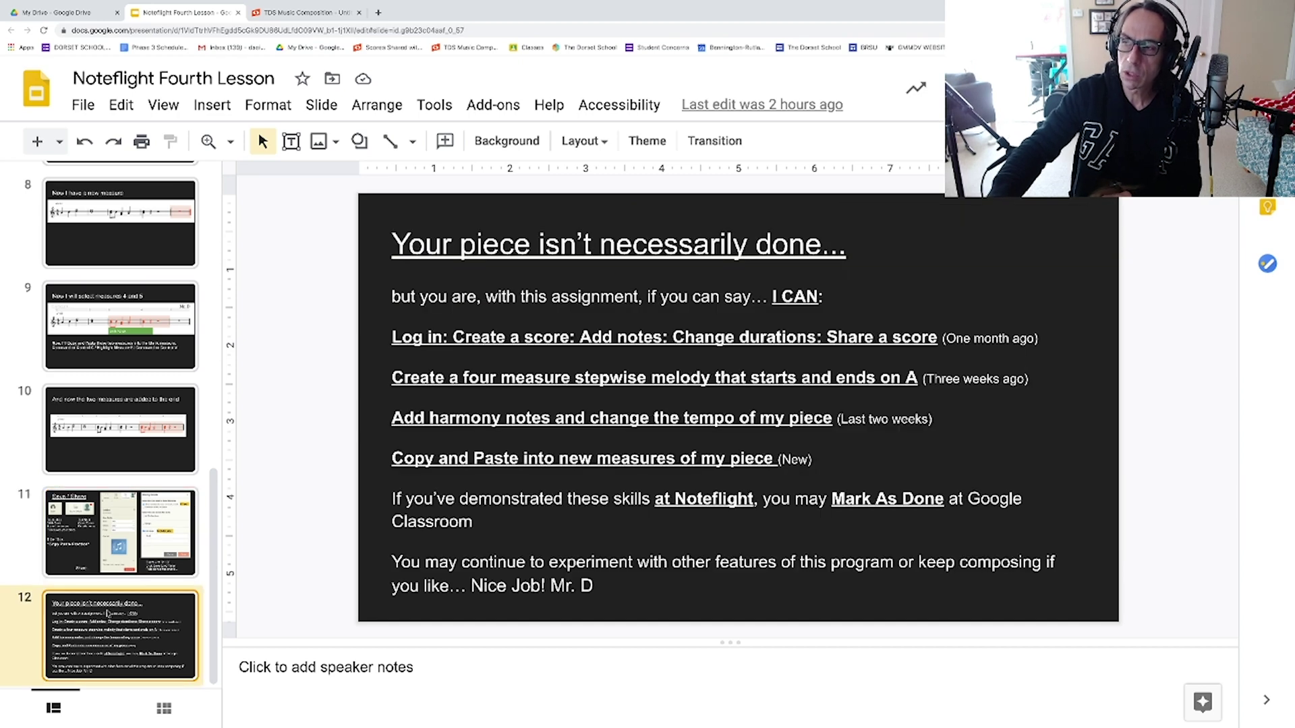